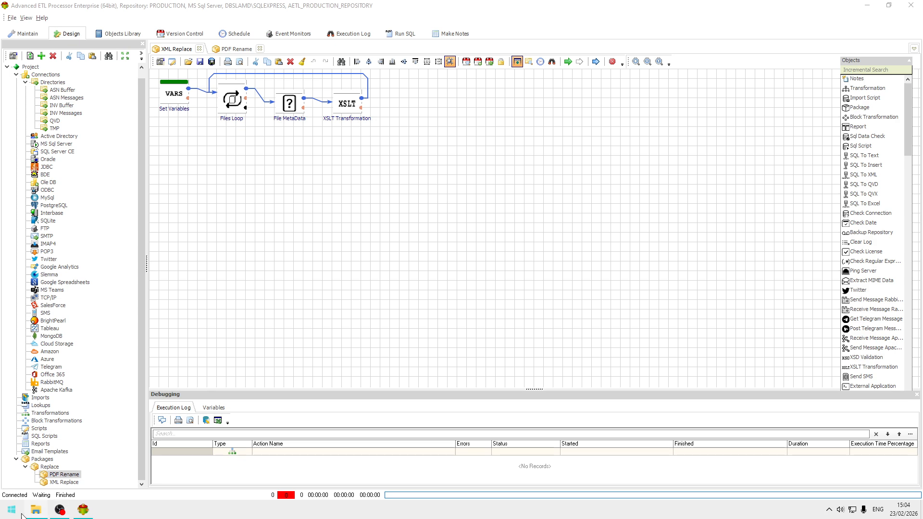
View the XML source files in File Explorer, and inspect the target and source folder variables in the package's Set Variables action
{"action": "left_click", "coordinate": [37, 511]}
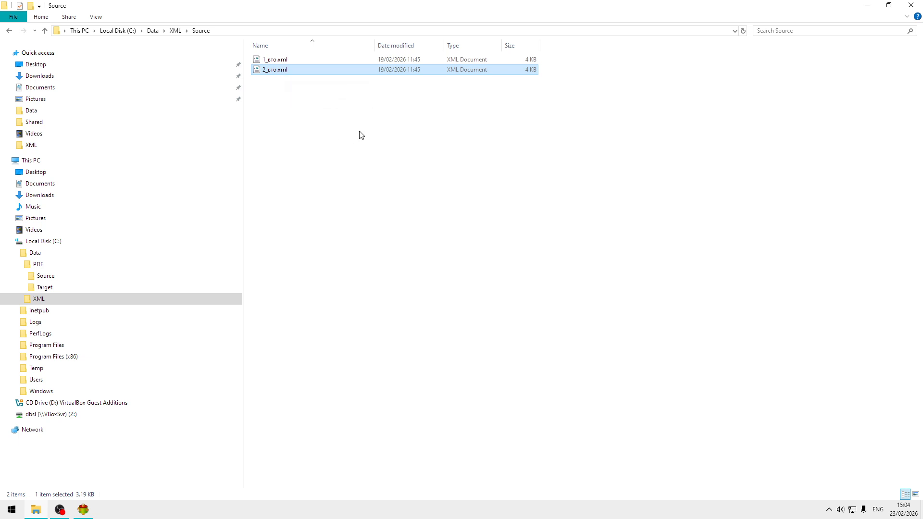
{"action": "left_click", "coordinate": [87, 514]}
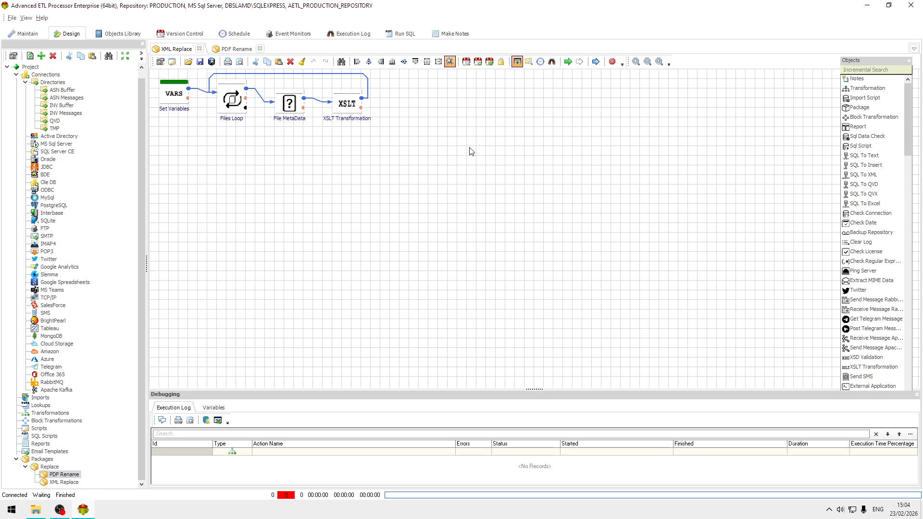
{"action": "double_click", "coordinate": [176, 101]}
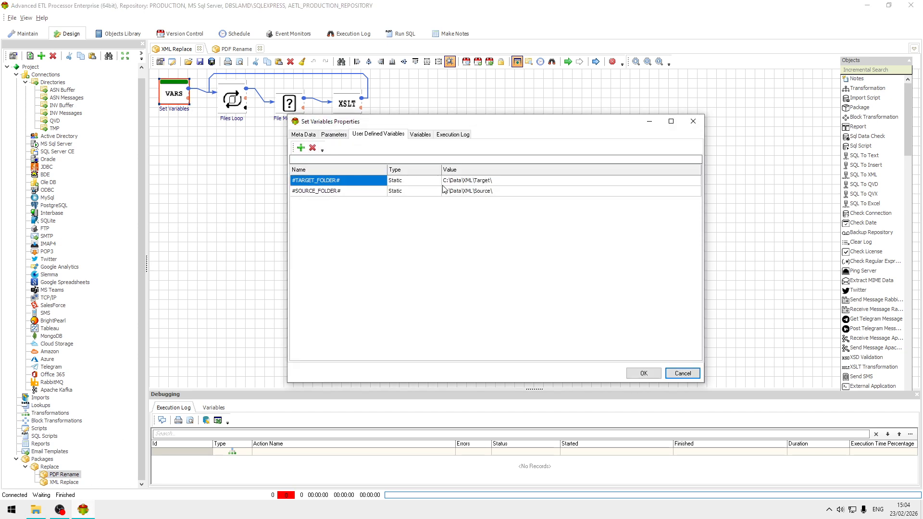
{"action": "left_click", "coordinate": [527, 181]}
{"action": "left_click", "coordinate": [525, 183]}
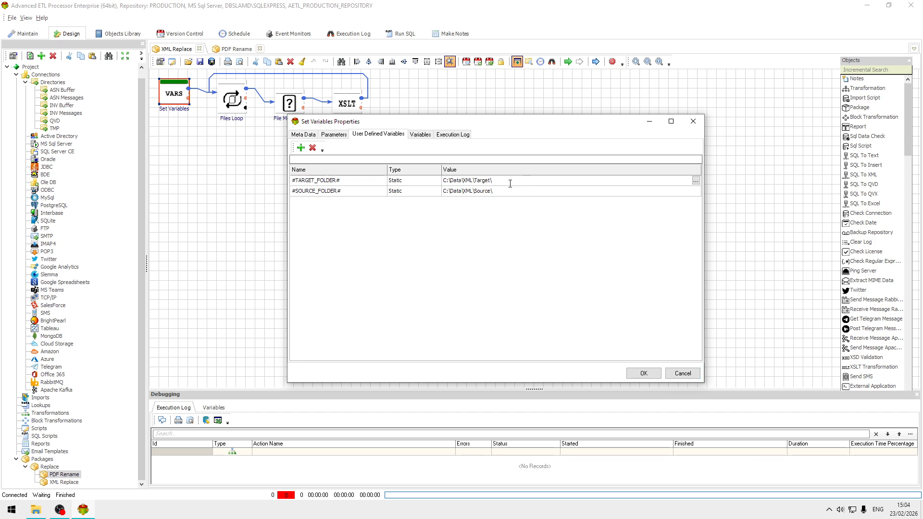
{"action": "double_click", "coordinate": [525, 182]}
{"action": "left_click", "coordinate": [519, 193]}
{"action": "left_click", "coordinate": [686, 374]}
Inspect the Files Loop action's file mask parameter and its Loop Value output variable
{"action": "double_click", "coordinate": [236, 104]}
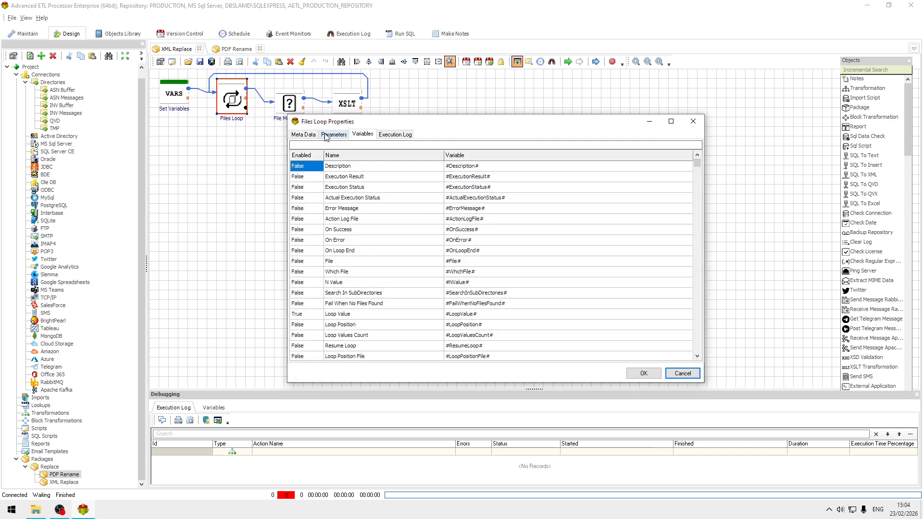
{"action": "left_click", "coordinate": [334, 135]}
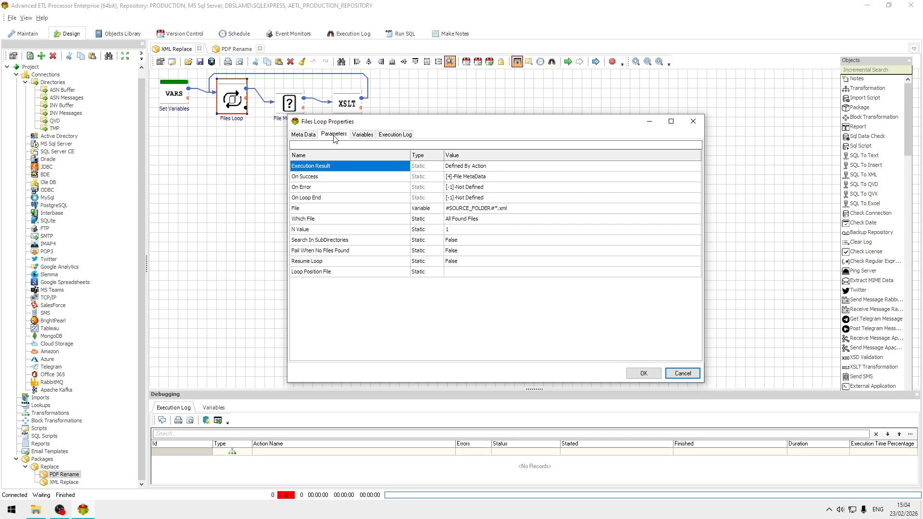
{"action": "left_click", "coordinate": [537, 210]}
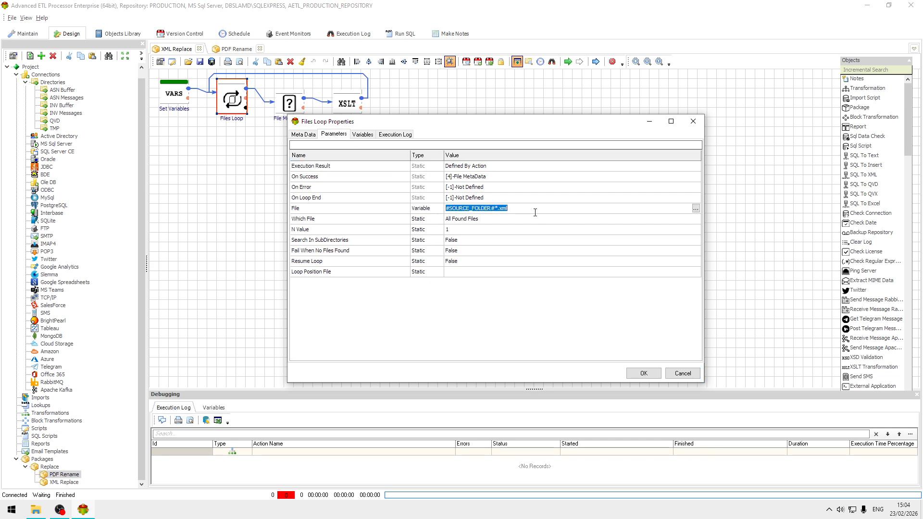
{"action": "left_click", "coordinate": [364, 137]}
{"action": "scroll", "coordinate": [589, 267], "scroll_direction": "down", "scroll_amount": 6}
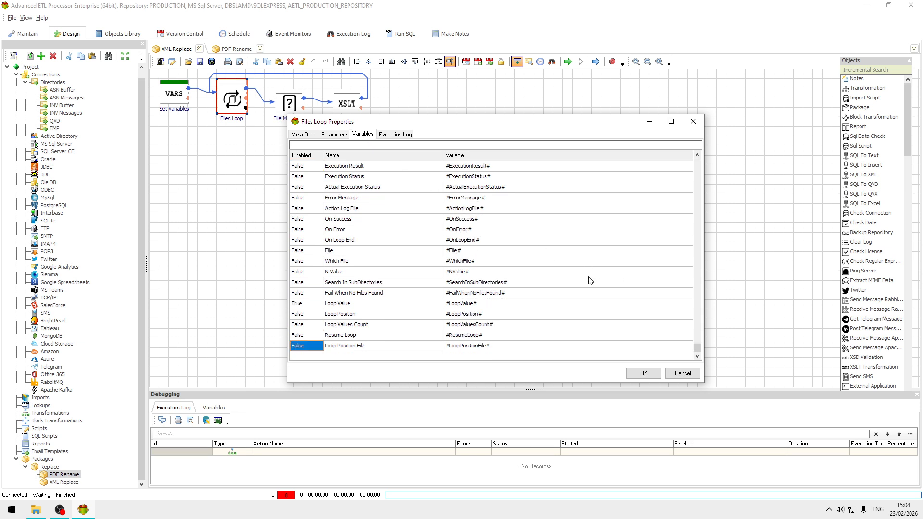
{"action": "left_click", "coordinate": [489, 305]}
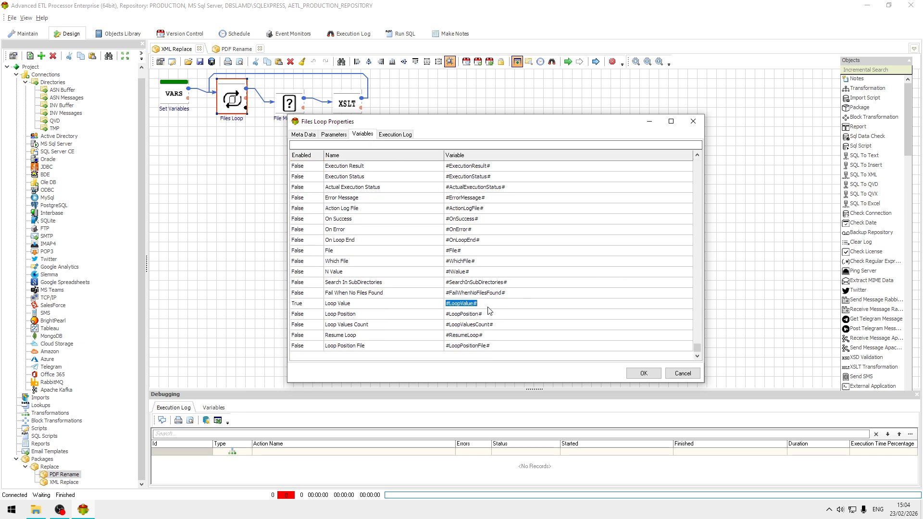
{"action": "left_click", "coordinate": [691, 378]}
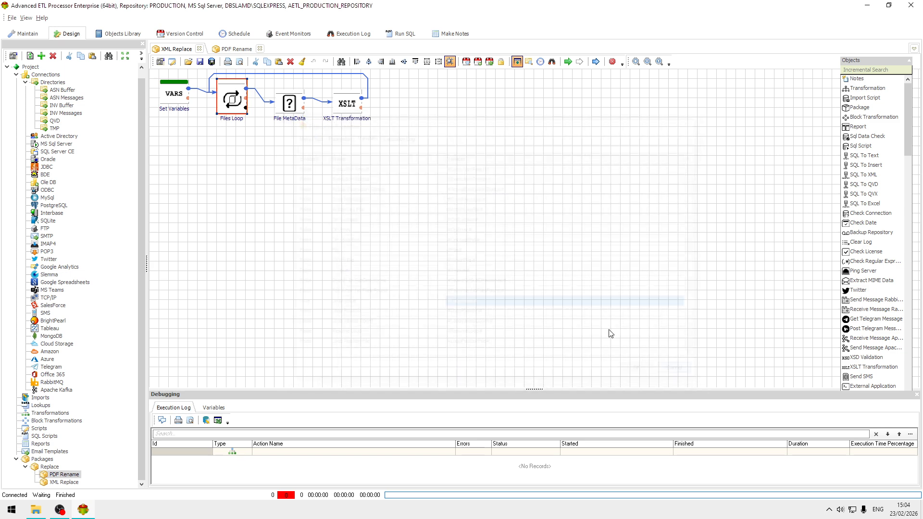
Inspect the File MetaData action's output variables down to CleanName, and close its properties without changes
{"action": "left_click", "coordinate": [286, 108]}
{"action": "double_click", "coordinate": [286, 108]}
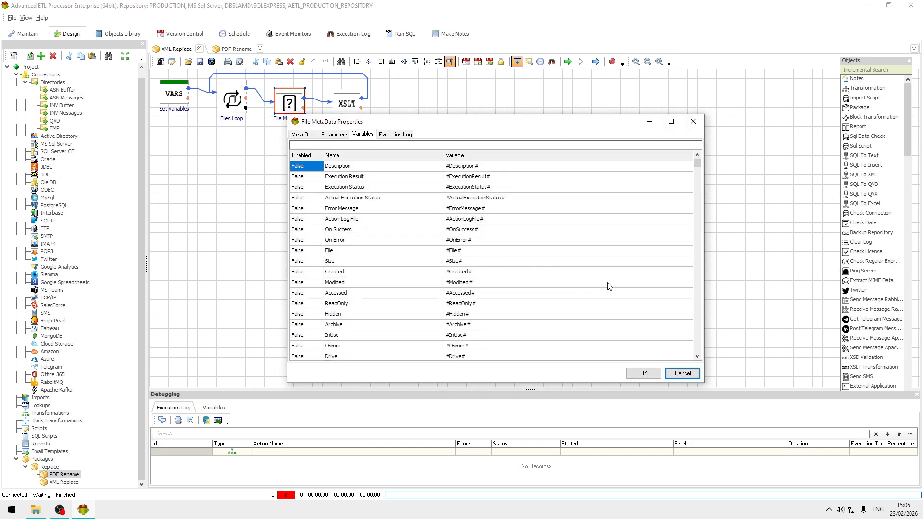
{"action": "left_click_drag", "start_coordinate": [697, 163], "coordinate": [698, 371]}
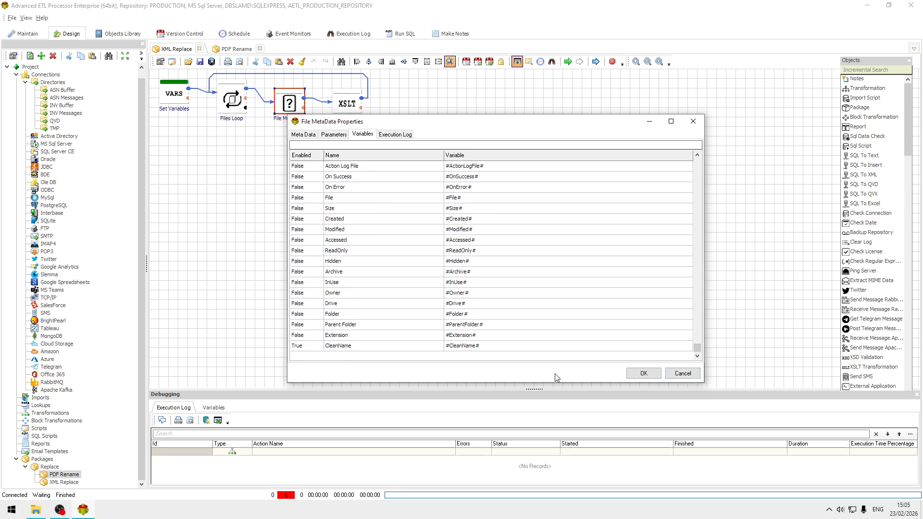
{"action": "left_click", "coordinate": [498, 350]}
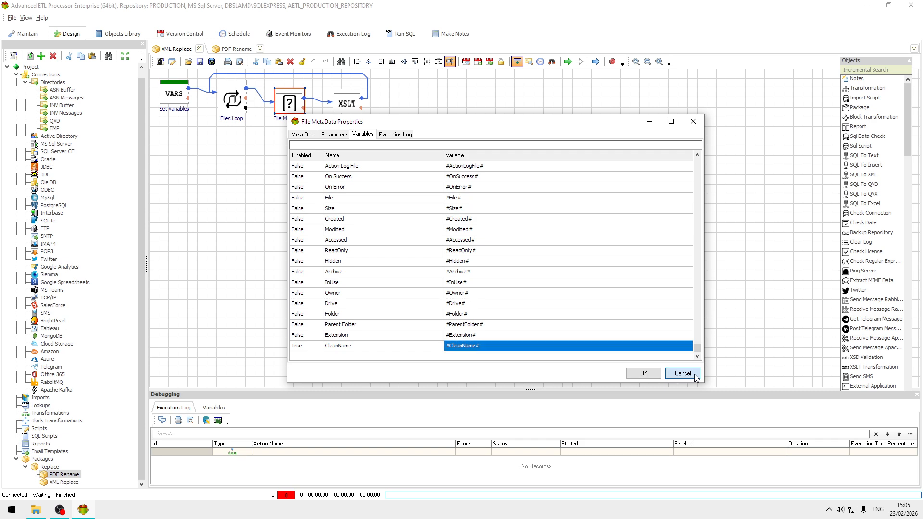
{"action": "left_click", "coordinate": [695, 374]}
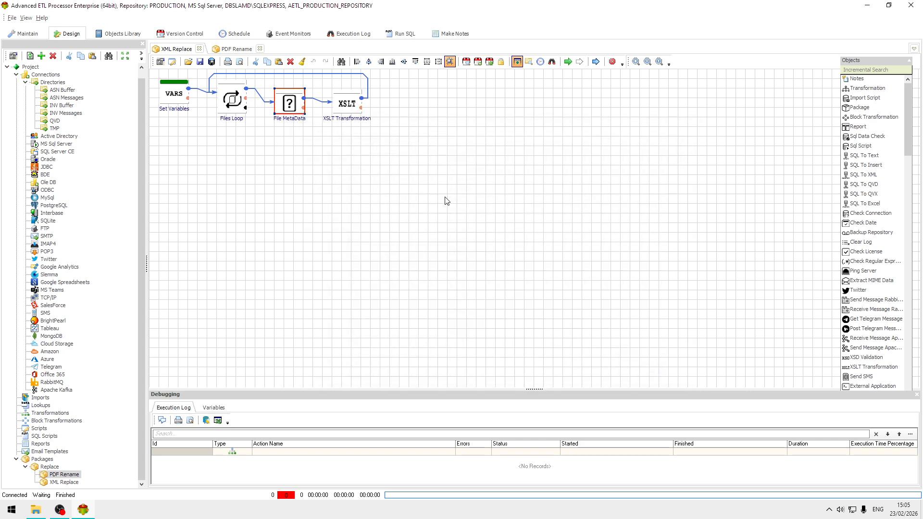
Inspect the XML Source File and XSLT File parameters of the XSLT Transformation action
{"action": "double_click", "coordinate": [342, 105]}
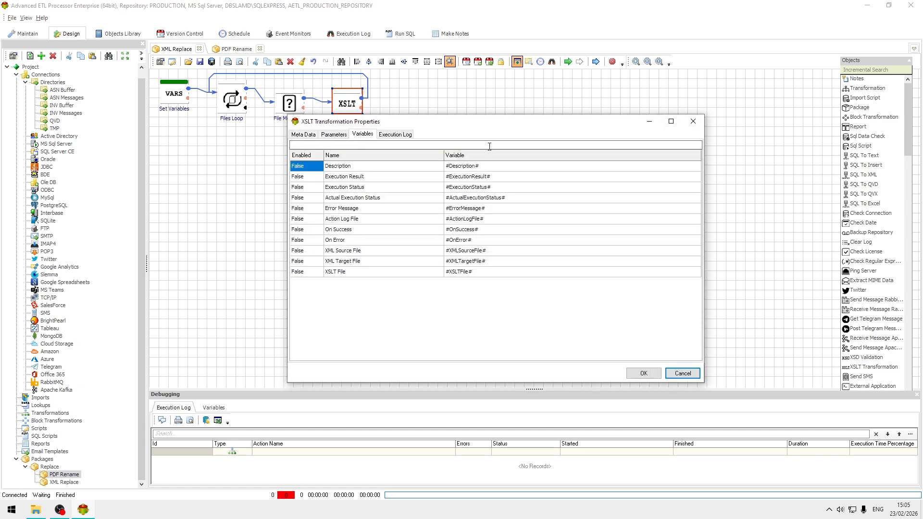
{"action": "left_click", "coordinate": [336, 134]}
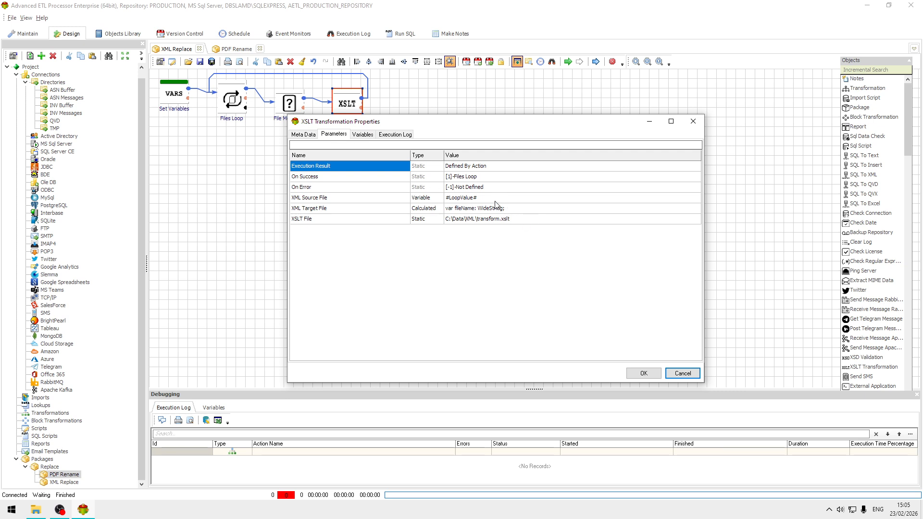
{"action": "left_click", "coordinate": [347, 200]}
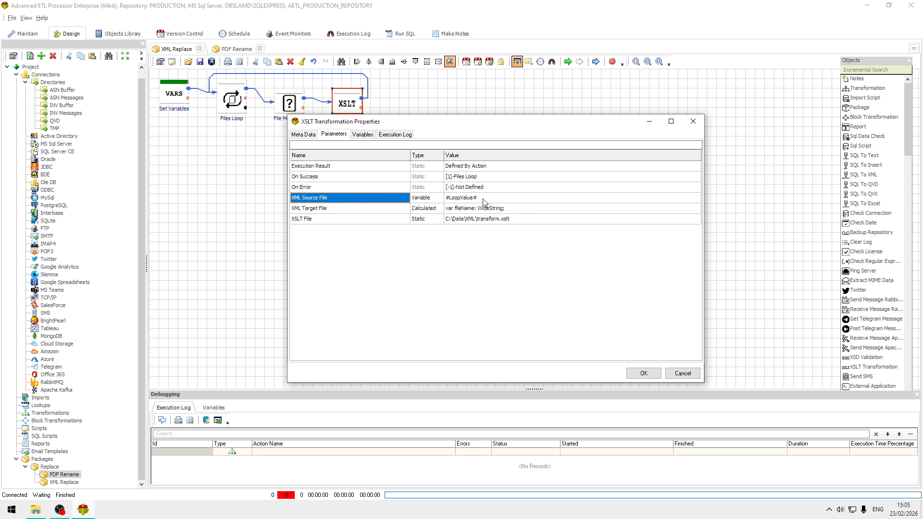
{"action": "left_click", "coordinate": [503, 195]}
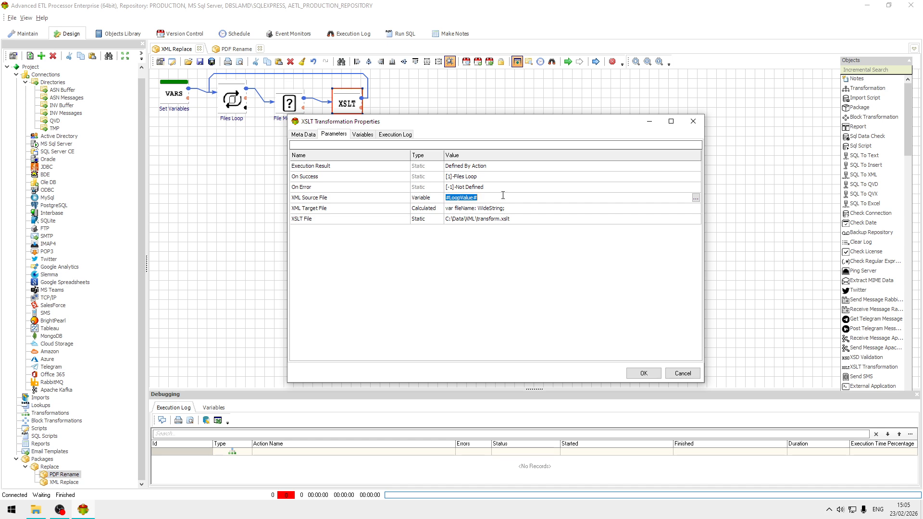
{"action": "left_click", "coordinate": [534, 219]}
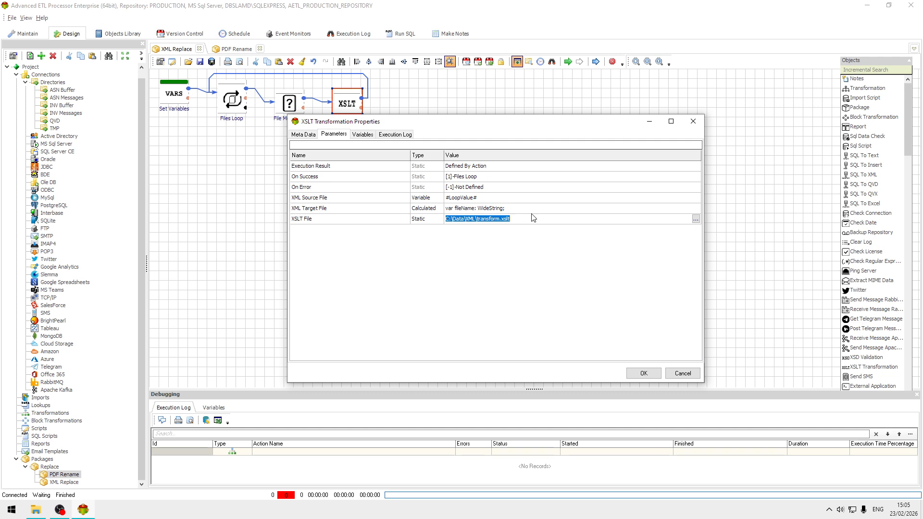
Examine the script that calculates the XML Target File name, and close the editor and action properties without saving
{"action": "left_click", "coordinate": [536, 208]}
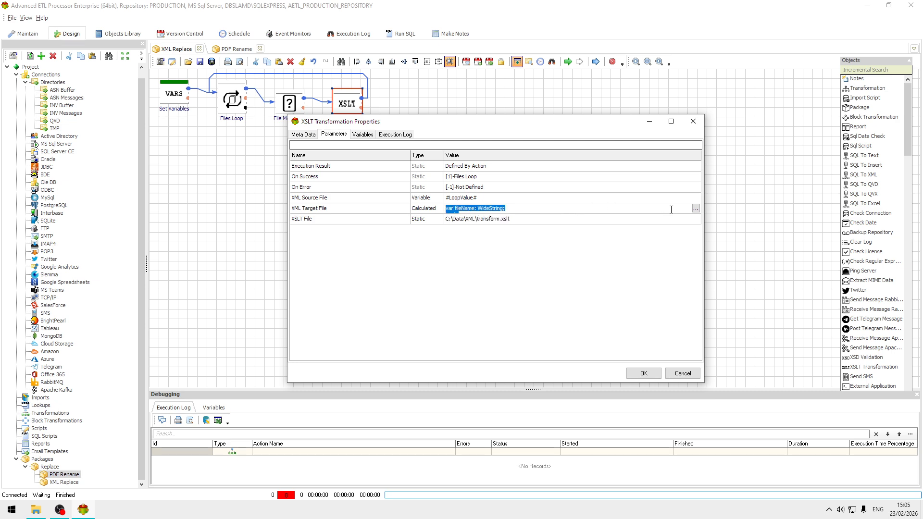
{"action": "left_click", "coordinate": [696, 209]}
{"action": "left_click_drag", "start_coordinate": [334, 184], "coordinate": [207, 104]}
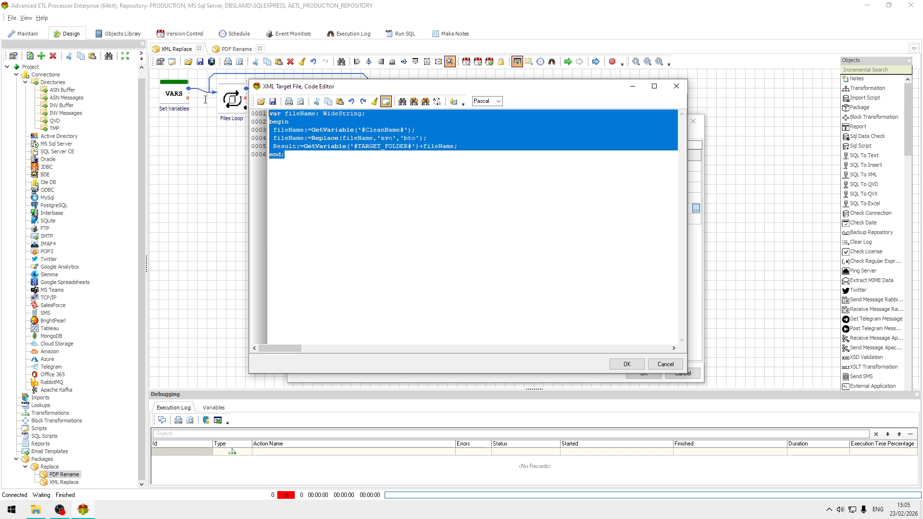
{"action": "left_click", "coordinate": [413, 191]}
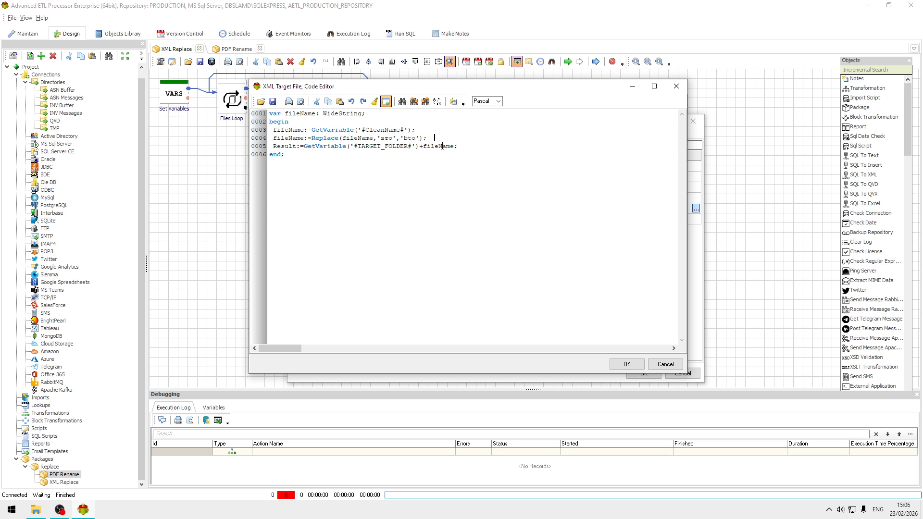
{"action": "key", "text": "ctrl+a"}
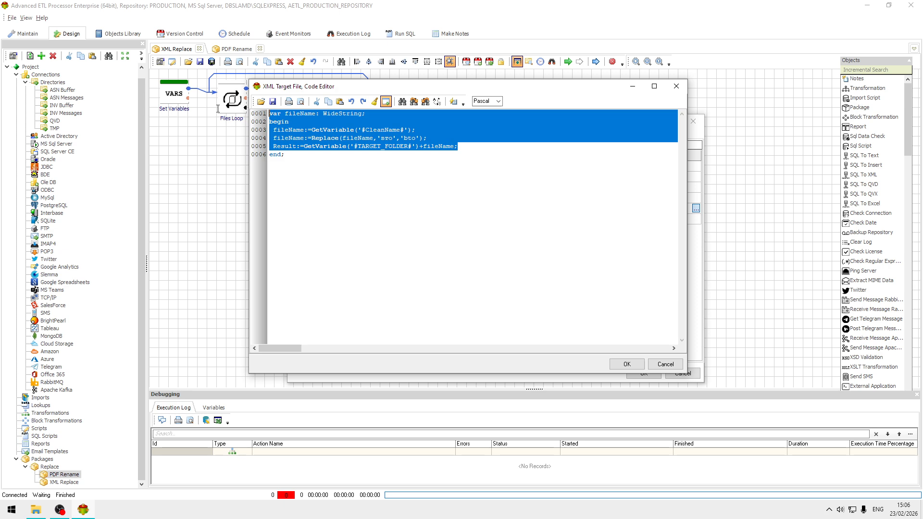
{"action": "left_click", "coordinate": [671, 365]}
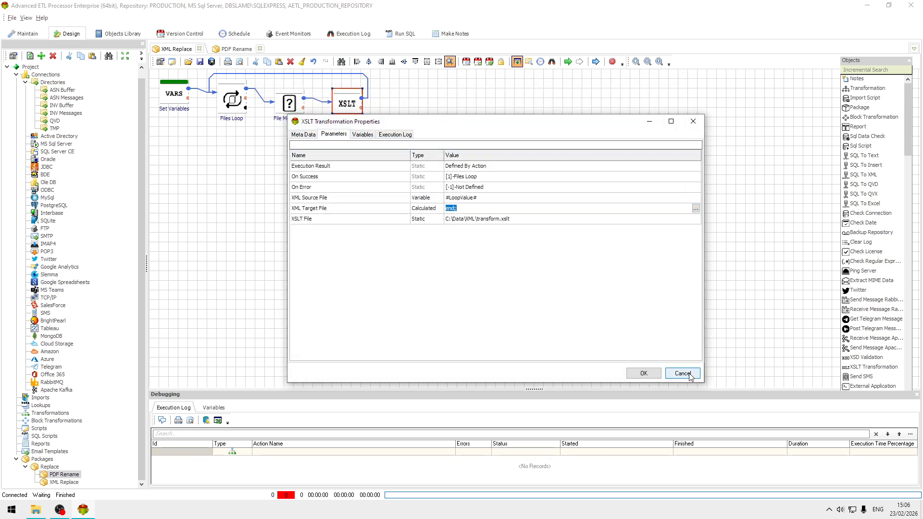
{"action": "left_click", "coordinate": [683, 373]}
Run the XML Replace package, enlarge the debugging area and read the XSLT Transformation action's log
{"action": "left_click", "coordinate": [567, 62]}
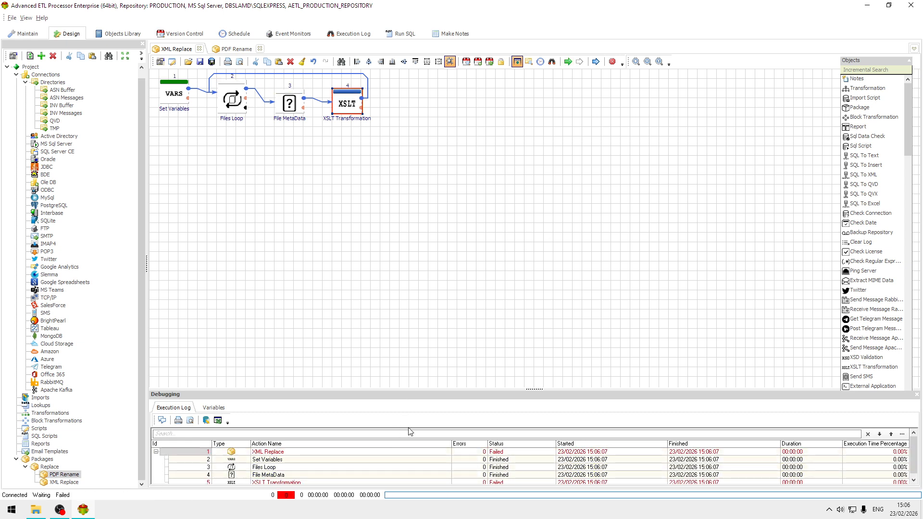
{"action": "left_click_drag", "start_coordinate": [452, 389], "coordinate": [452, 317]}
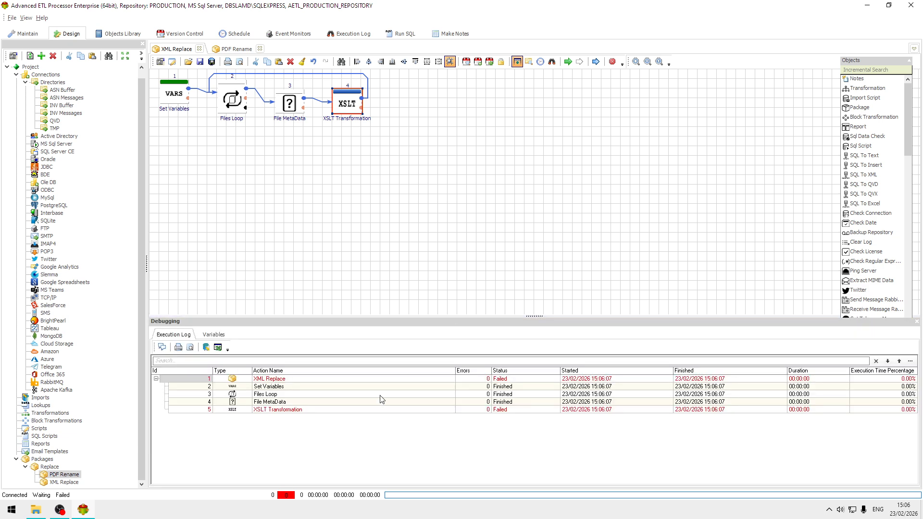
{"action": "double_click", "coordinate": [325, 410]}
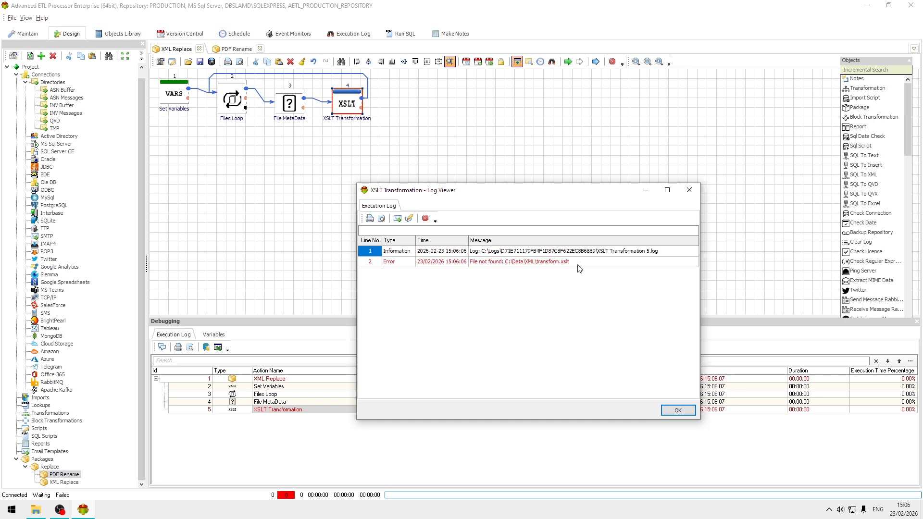
{"action": "left_click", "coordinate": [678, 411]}
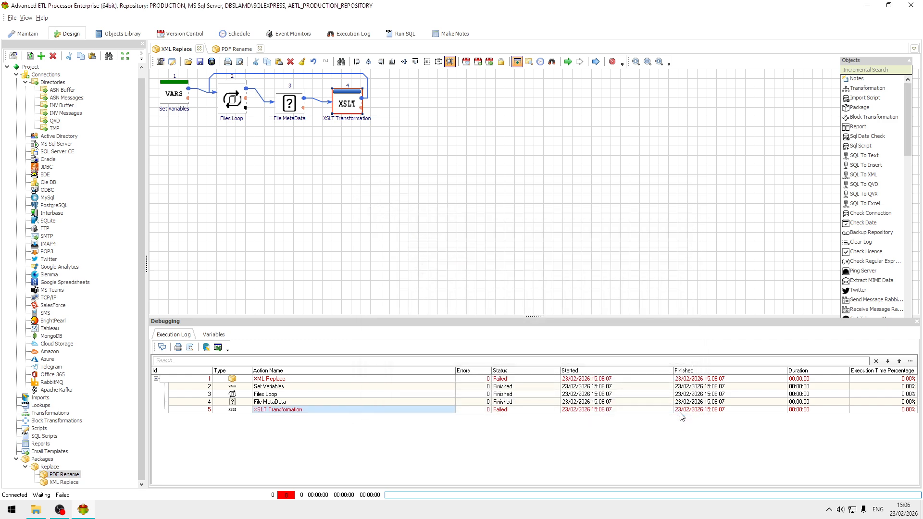
Check the XML source folder and the PDF folder in File Explorer for the XSLT file
{"action": "left_click", "coordinate": [35, 509]}
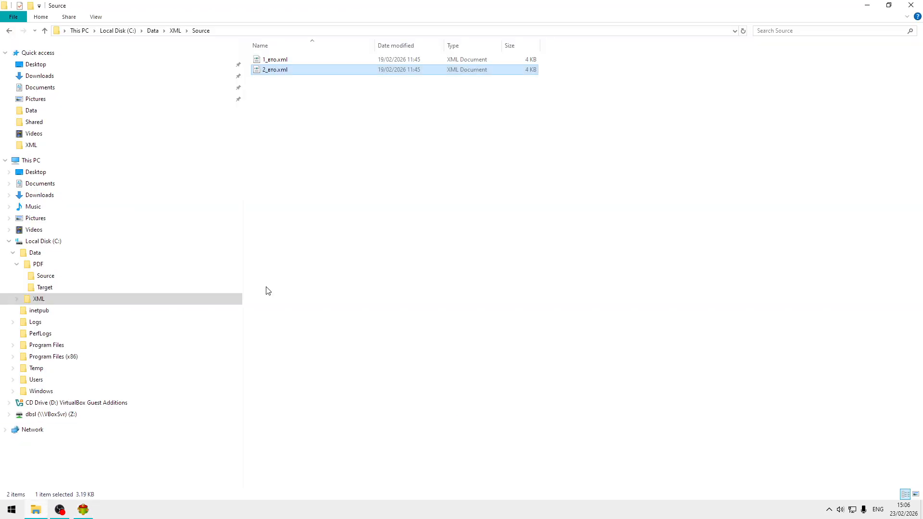
{"action": "left_click", "coordinate": [39, 265]}
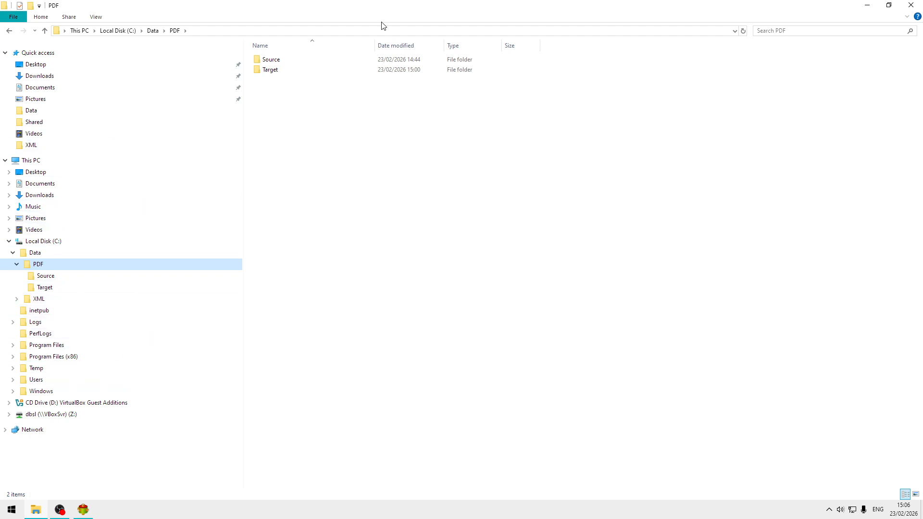
{"action": "left_click", "coordinate": [866, 5]}
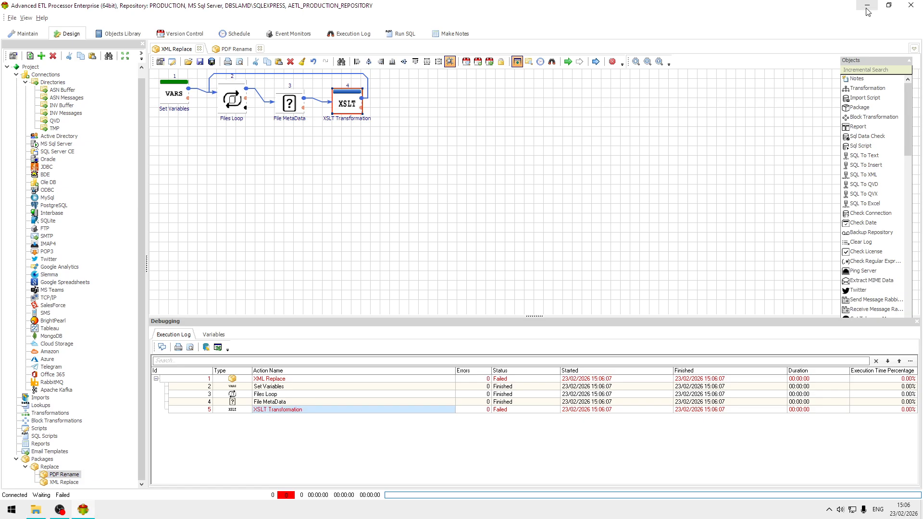
Restore the deleted transform.xslt file from the Recycle Bin to its original folder, and minimize the Recycle Bin window
{"action": "left_click", "coordinate": [866, 6]}
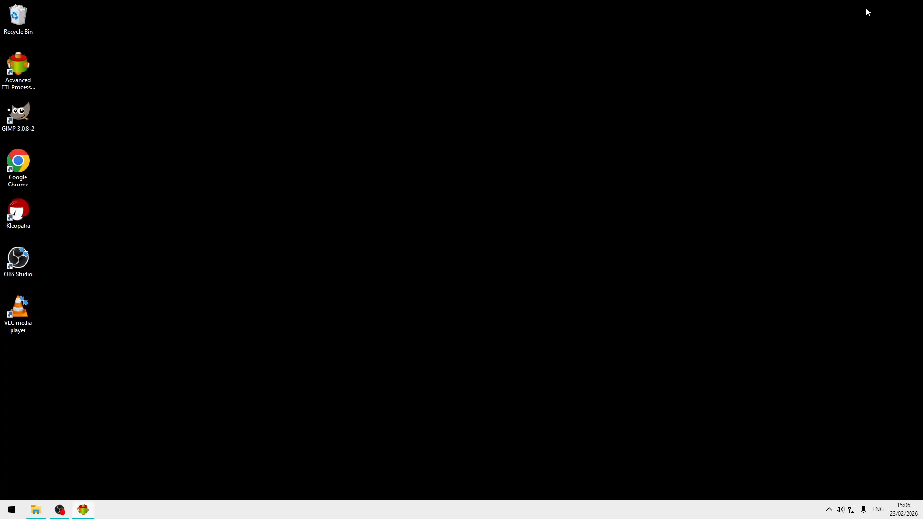
{"action": "double_click", "coordinate": [19, 17]}
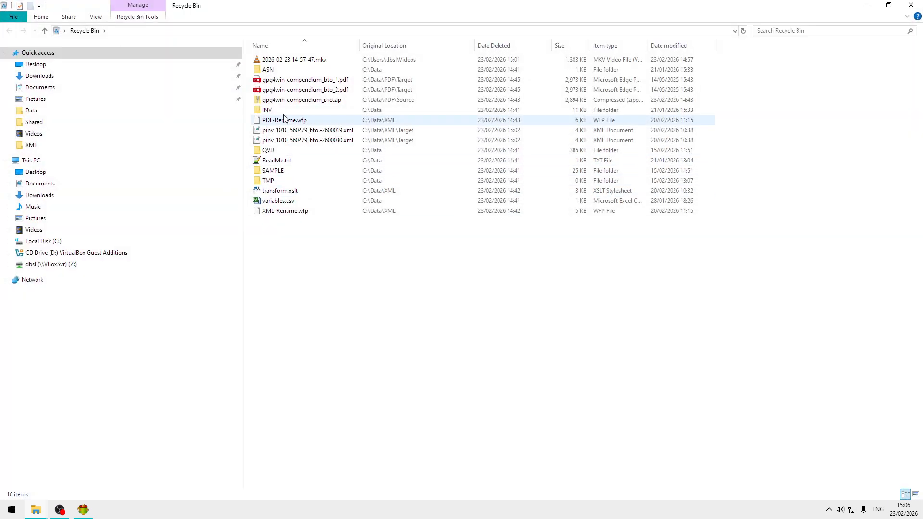
{"action": "mouse_move", "coordinate": [298, 59]}
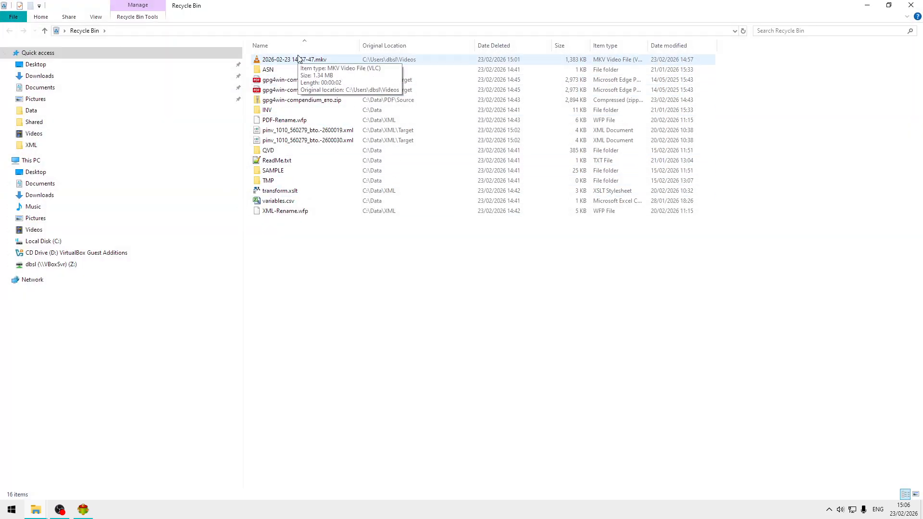
{"action": "left_click", "coordinate": [295, 191]}
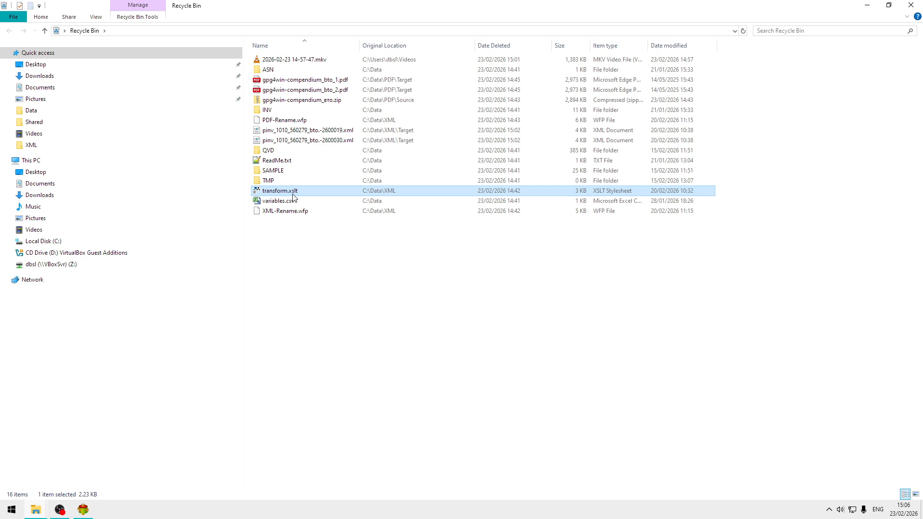
{"action": "right_click", "coordinate": [294, 196]}
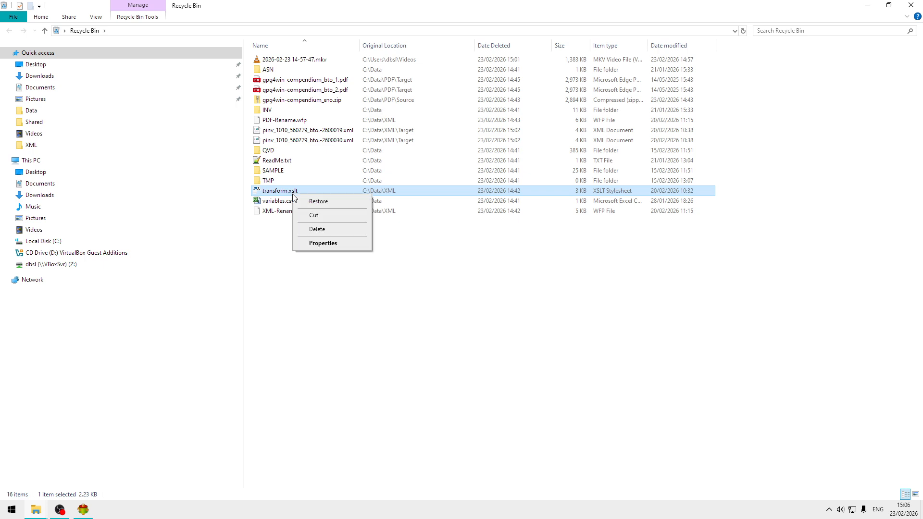
{"action": "left_click", "coordinate": [331, 201]}
{"action": "left_click", "coordinate": [865, 5]}
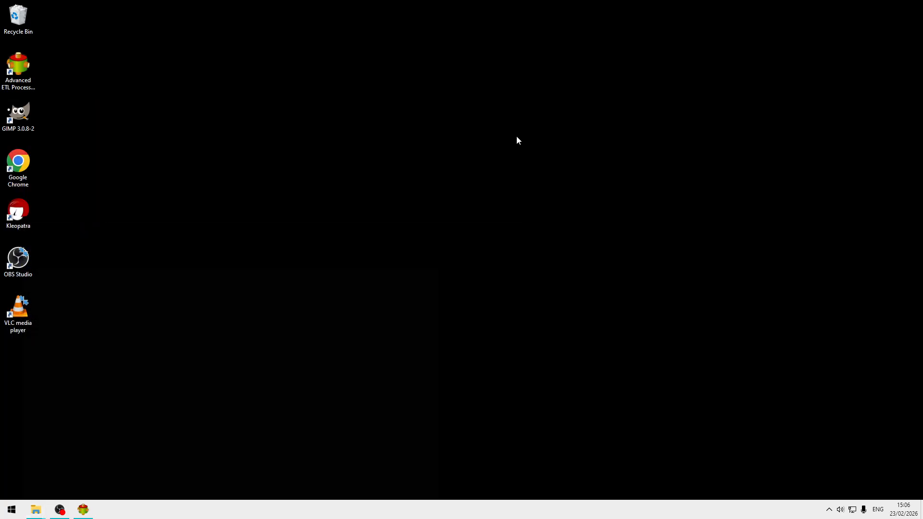
Check the C:\Data\XML folder in File Explorer for the restored transform.xslt file
{"action": "mouse_move", "coordinate": [40, 512]}
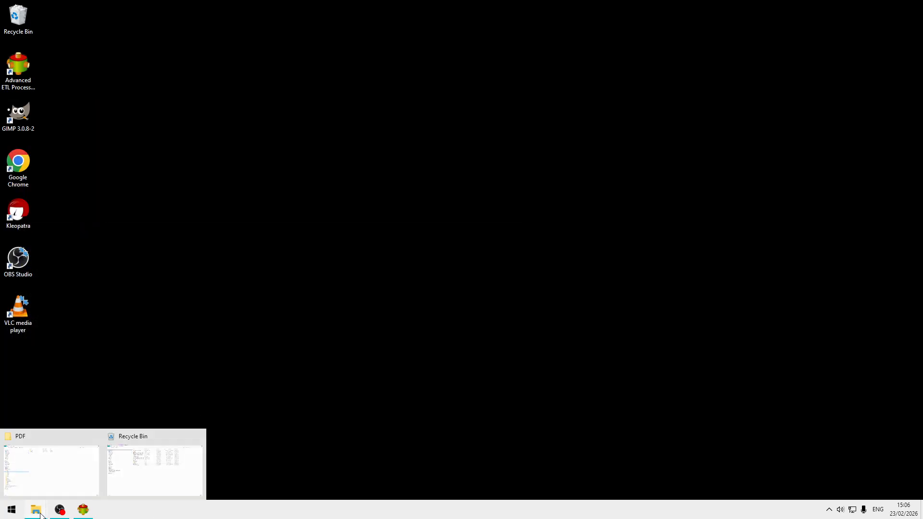
{"action": "left_click", "coordinate": [63, 476]}
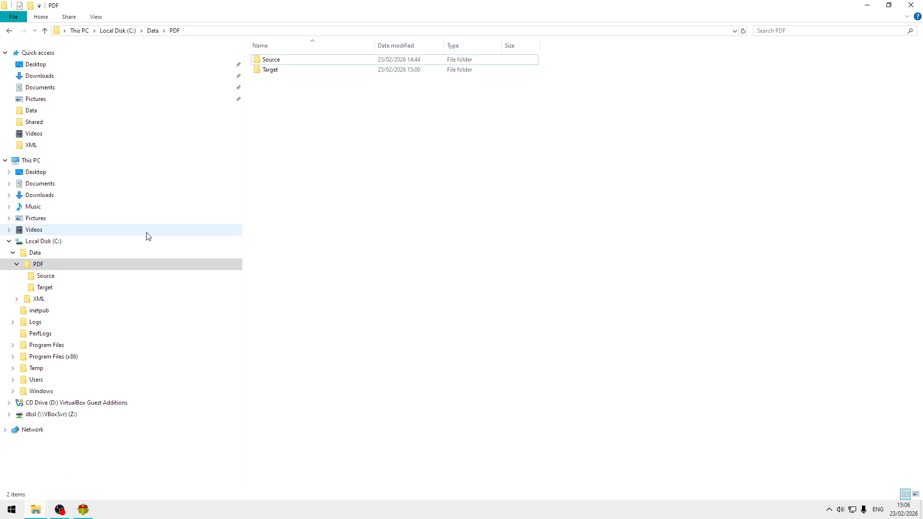
{"action": "left_click", "coordinate": [156, 33]}
{"action": "double_click", "coordinate": [279, 75]}
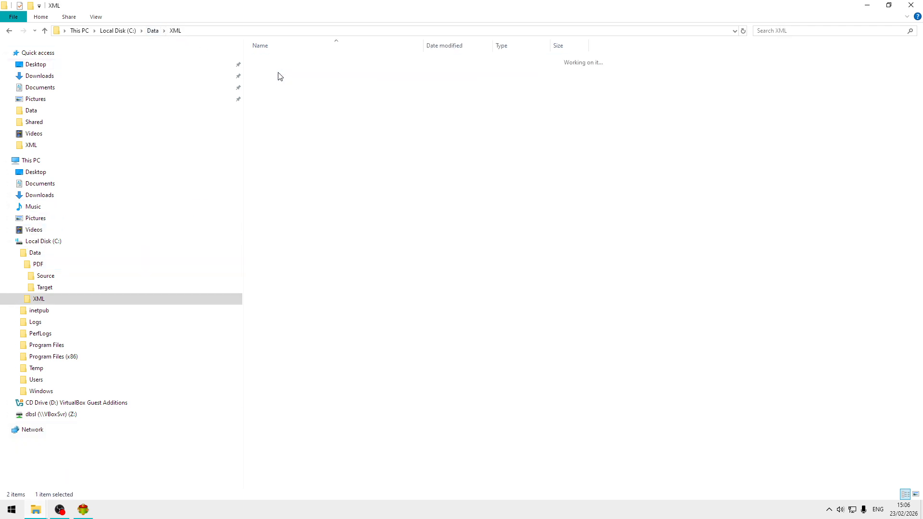
{"action": "left_click", "coordinate": [288, 91]}
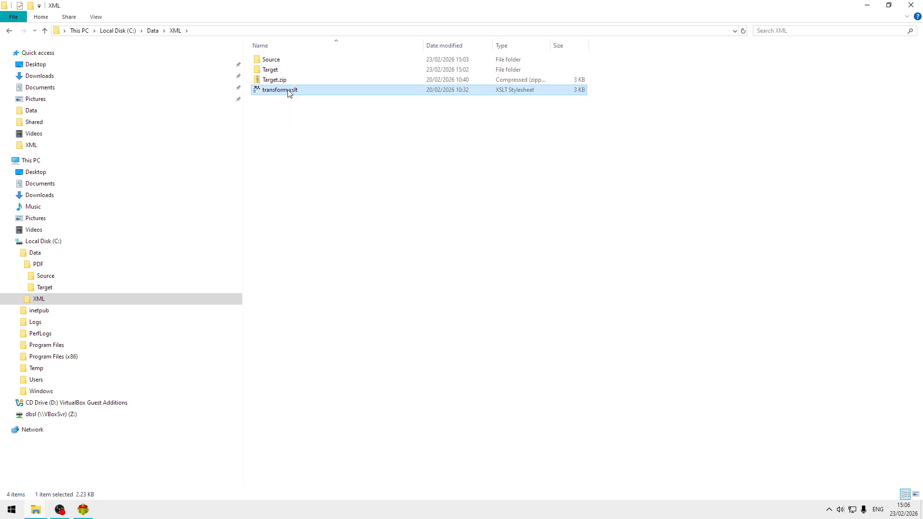
Switch to Advanced ETL Processor to rerun the XML Replace package, and open the XML Target folder in File Explorer
{"action": "left_click", "coordinate": [92, 514]}
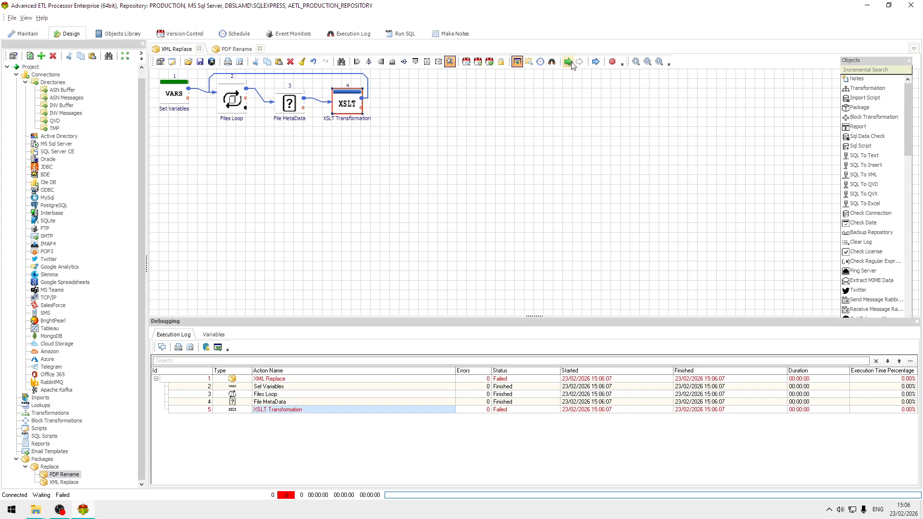
{"action": "left_click", "coordinate": [567, 62]}
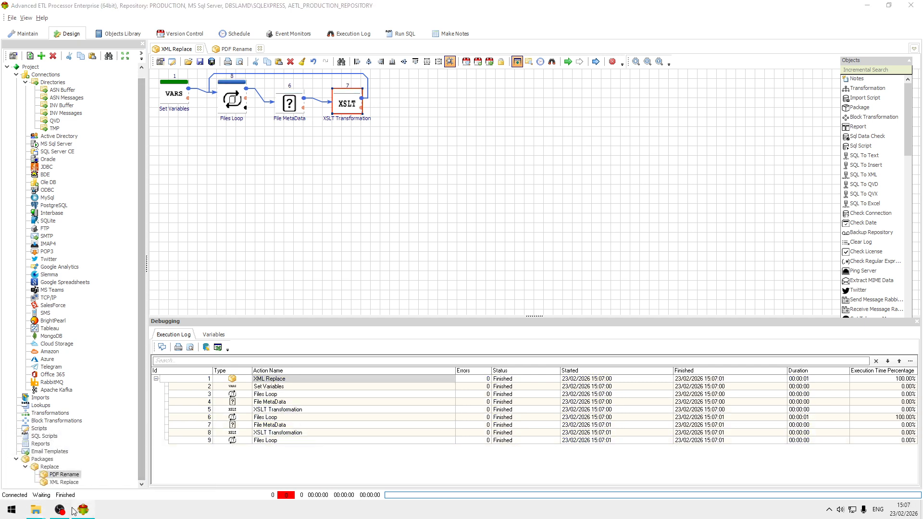
{"action": "left_click", "coordinate": [35, 484]}
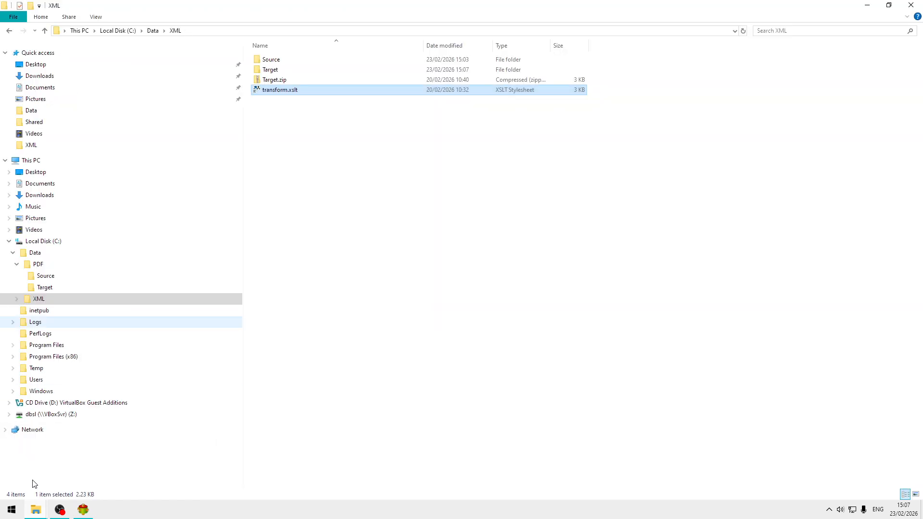
{"action": "double_click", "coordinate": [284, 71]}
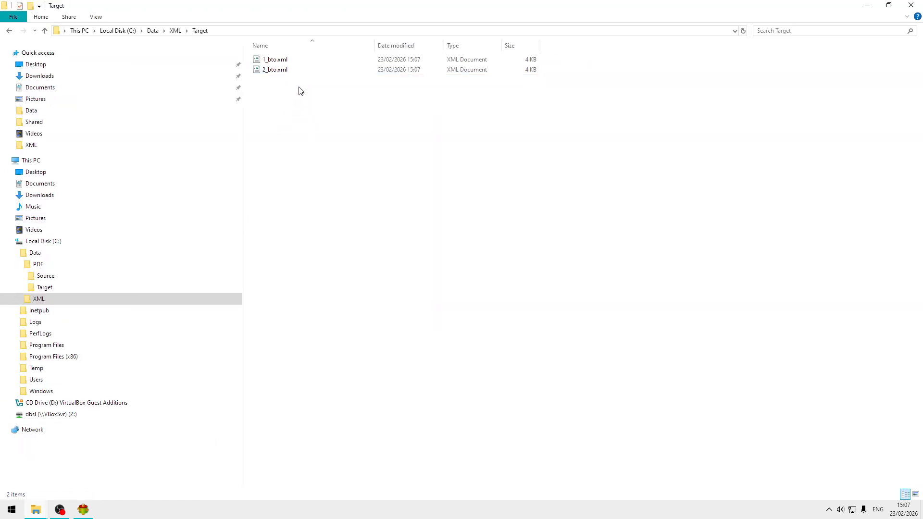
Examine the names and modification dates of the output XML files in the Target folder, and return to Advanced ETL Processor
{"action": "left_click", "coordinate": [290, 63]}
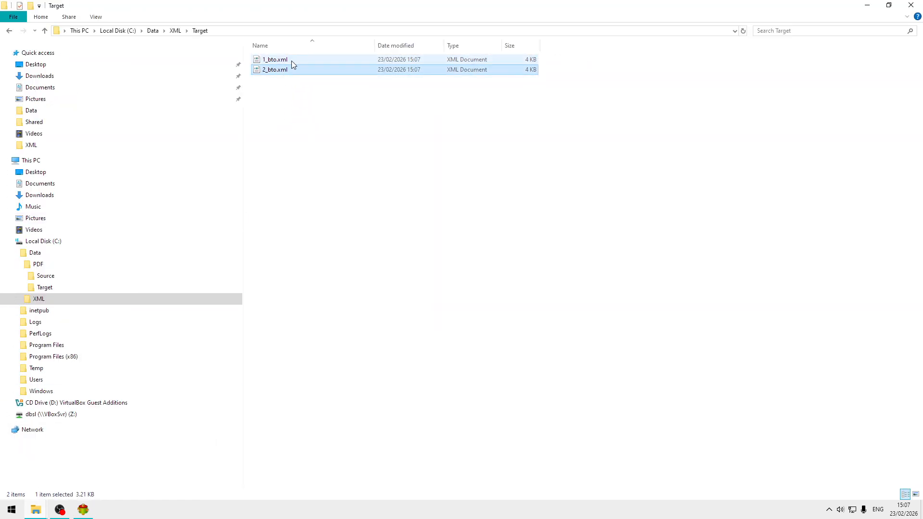
{"action": "left_click", "coordinate": [292, 73]}
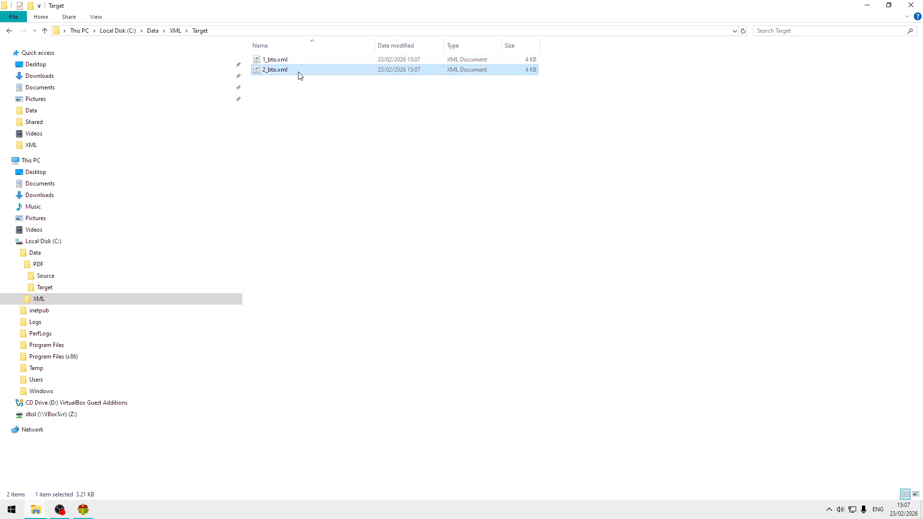
{"action": "left_click", "coordinate": [425, 63]}
{"action": "left_click", "coordinate": [422, 71]}
{"action": "left_click", "coordinate": [431, 62]}
{"action": "left_click", "coordinate": [867, 5]}
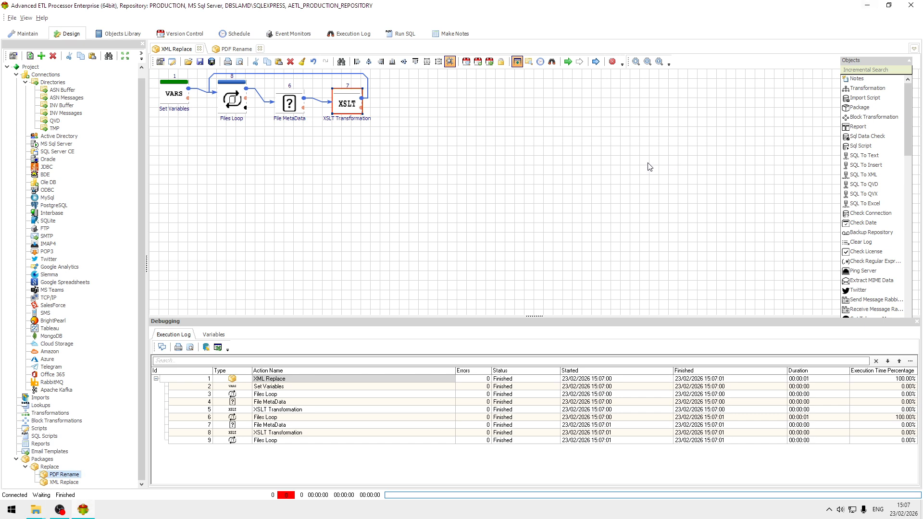